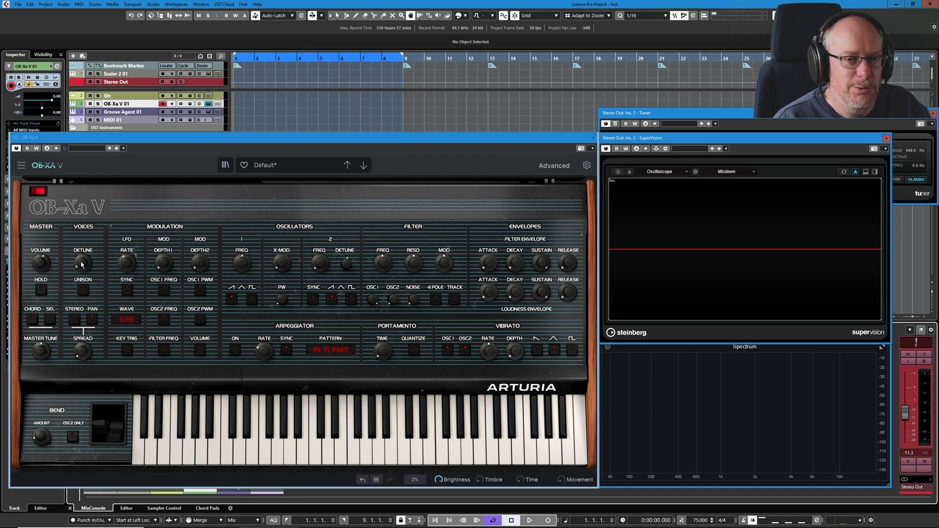
Switch the Master section's Hold on to sustain the played notes, and switch it off again
click(50, 293)
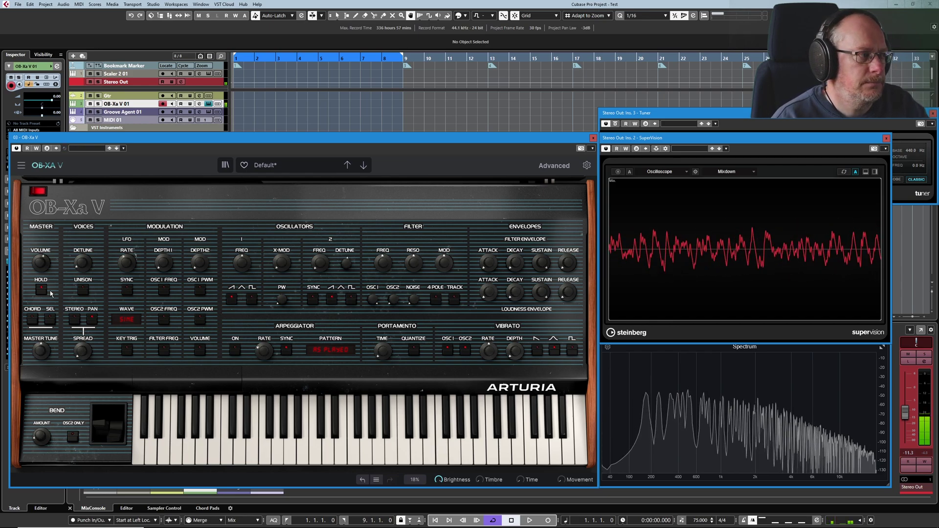
click(43, 293)
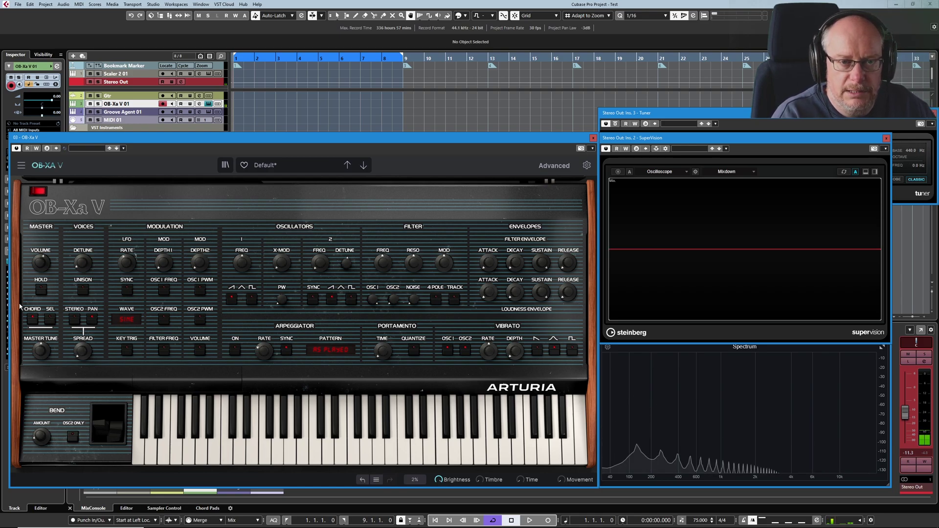
Set the chord selection to a C major triad by adding E and G to C, and close the selection
click(49, 321)
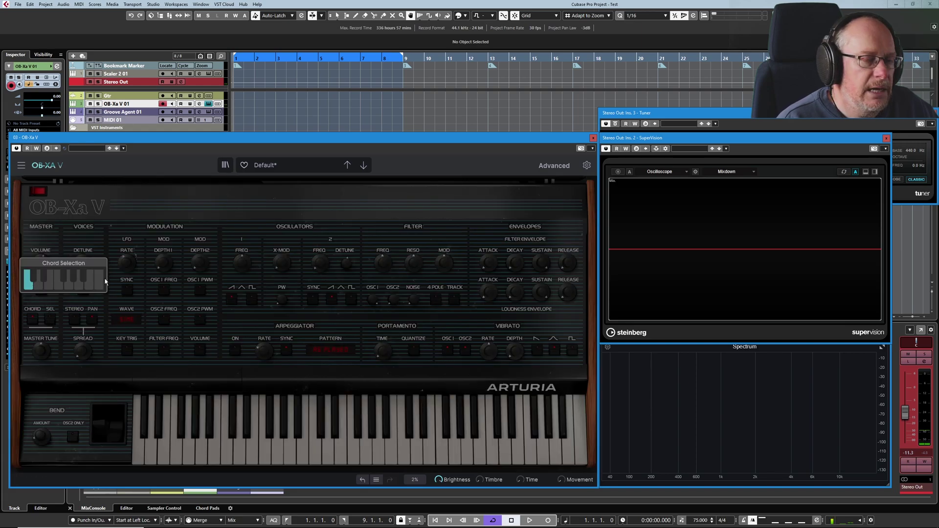
click(49, 284)
click(69, 286)
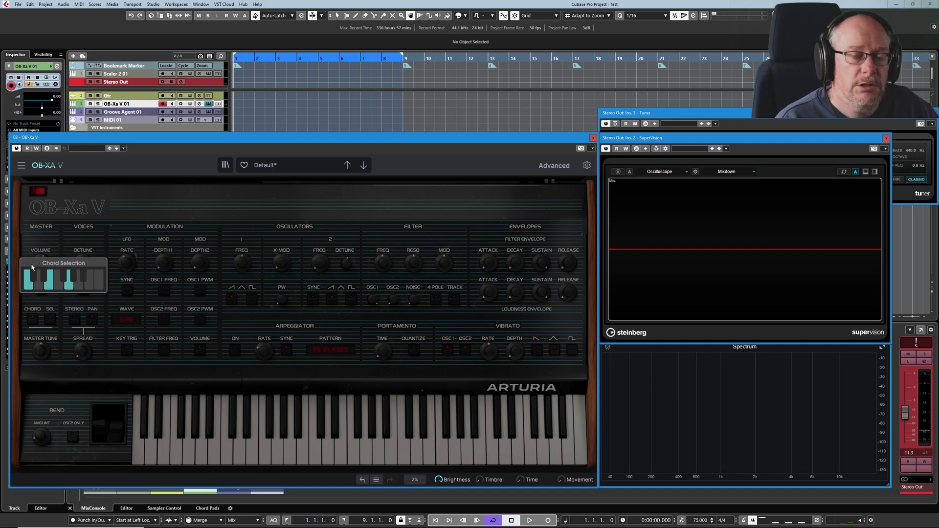
click(68, 378)
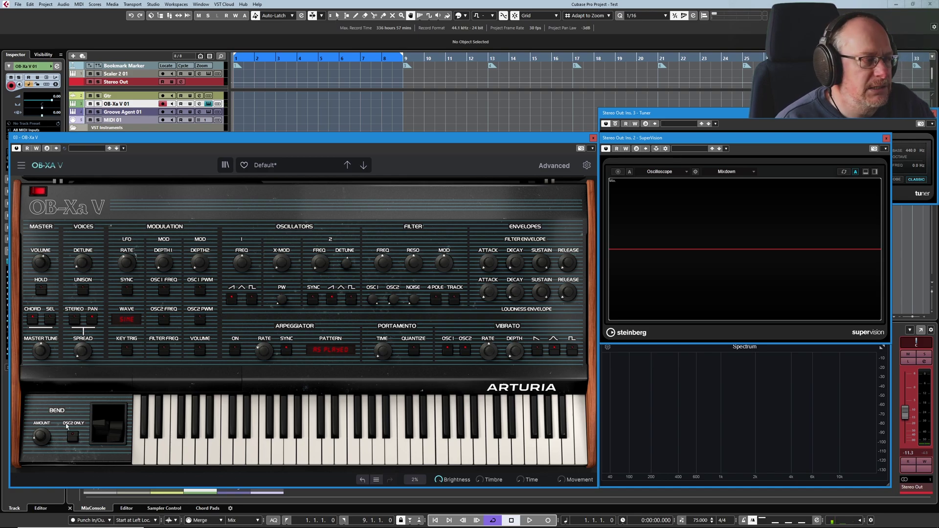
Adjust the Master Tune slightly and reset the Voices Detune to 0.00
drag(42, 351, 47, 351)
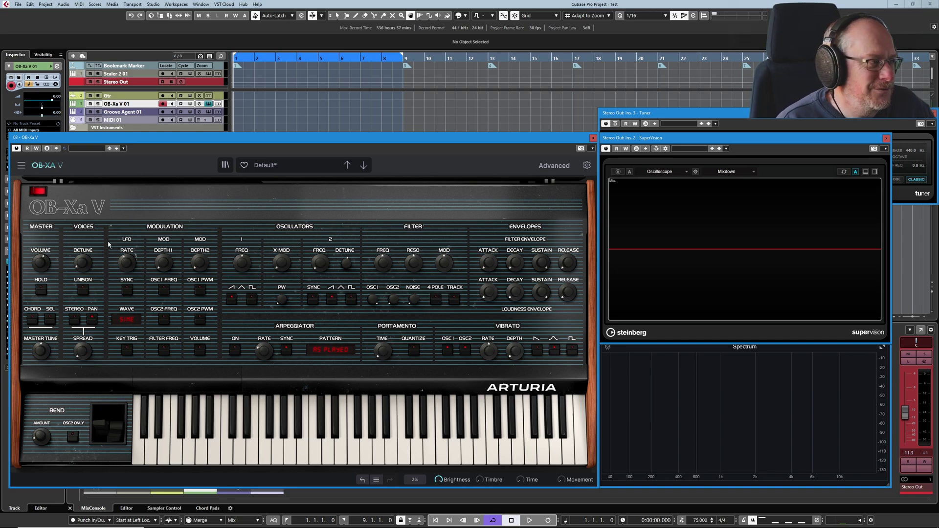
mouse_move(83, 265)
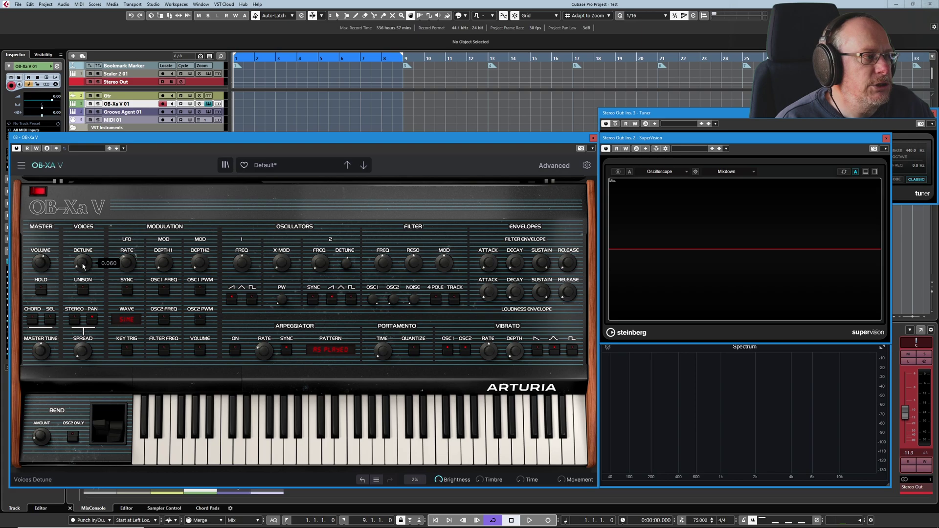
mouse_move(132, 270)
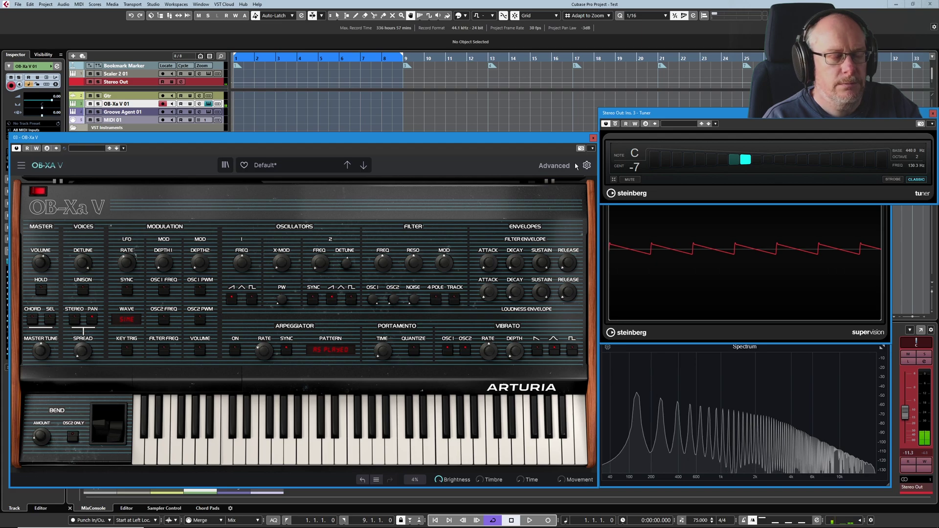
double_click(86, 263)
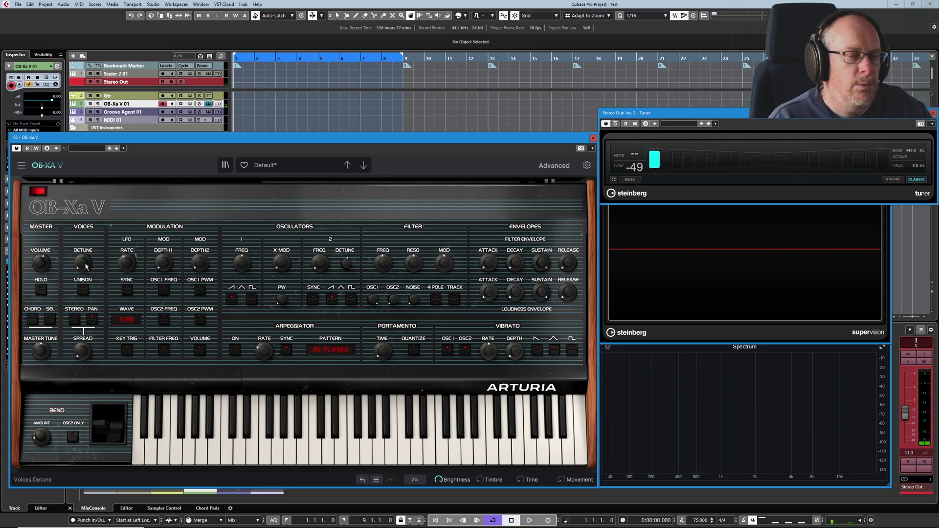
Enable Unison and adjust the Voices Detune around 0.080
click(85, 292)
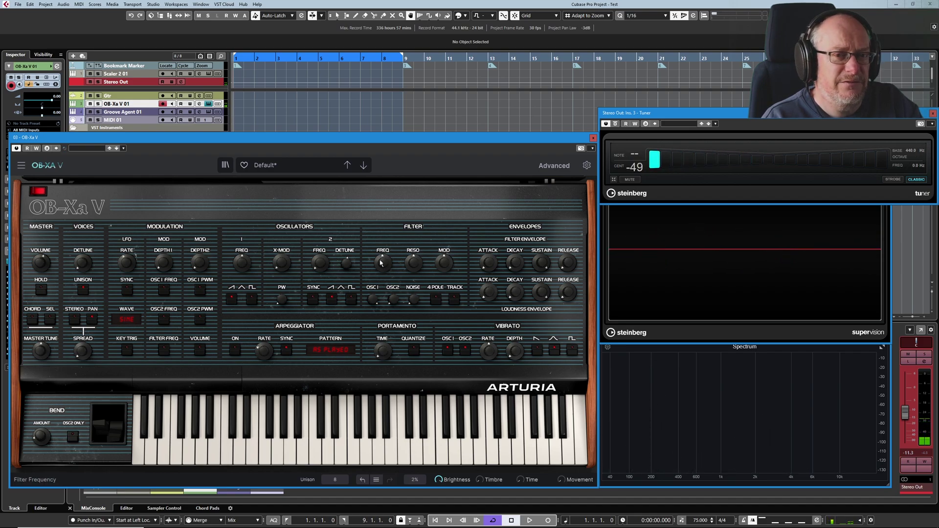
mouse_move(376, 268)
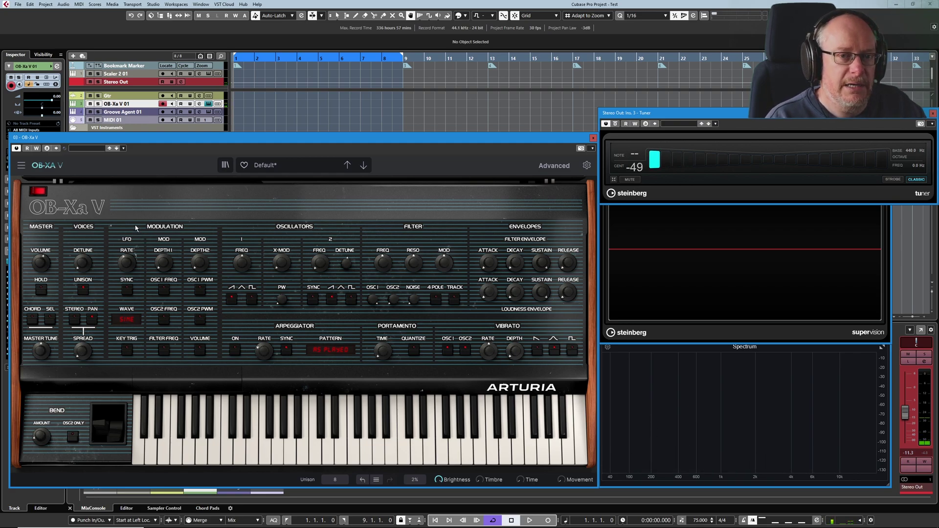
mouse_move(83, 267)
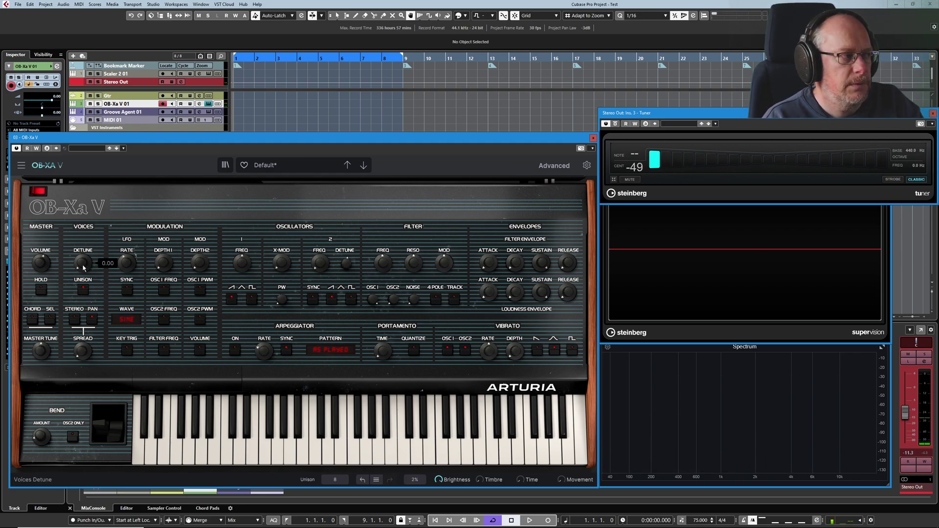
mouse_move(85, 267)
mouse_down()
mouse_move(86, 257)
mouse_move(79, 267)
mouse_up()
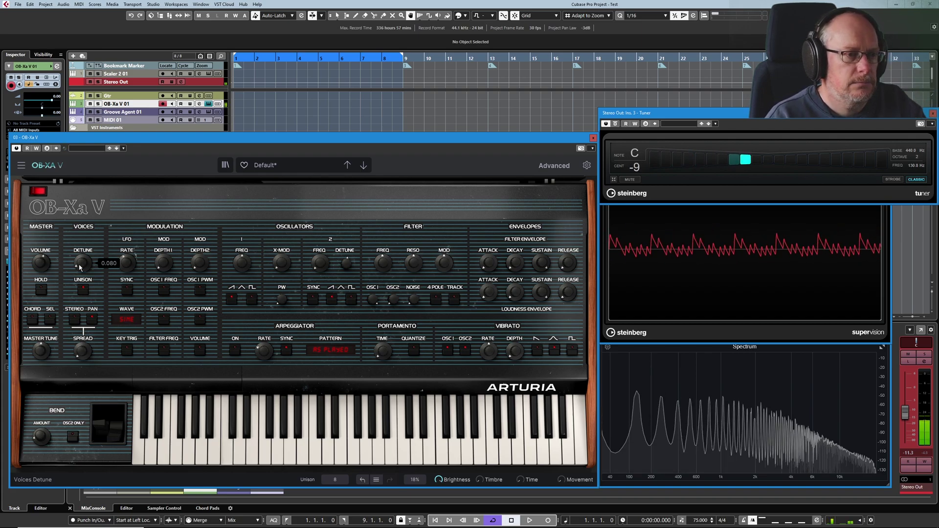
drag(79, 268, 80, 266)
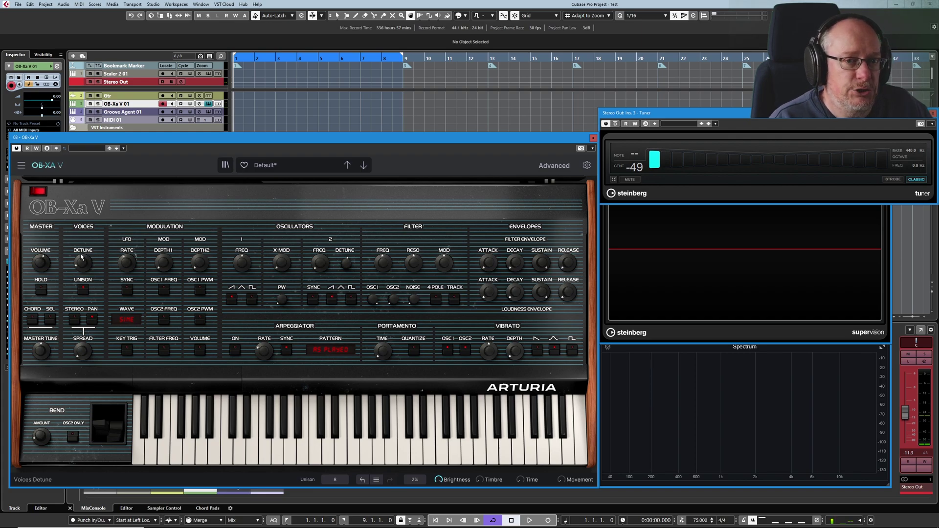
In the synth's preset settings, set the Unison voice count to 4 and the polyphony to 16
click(586, 167)
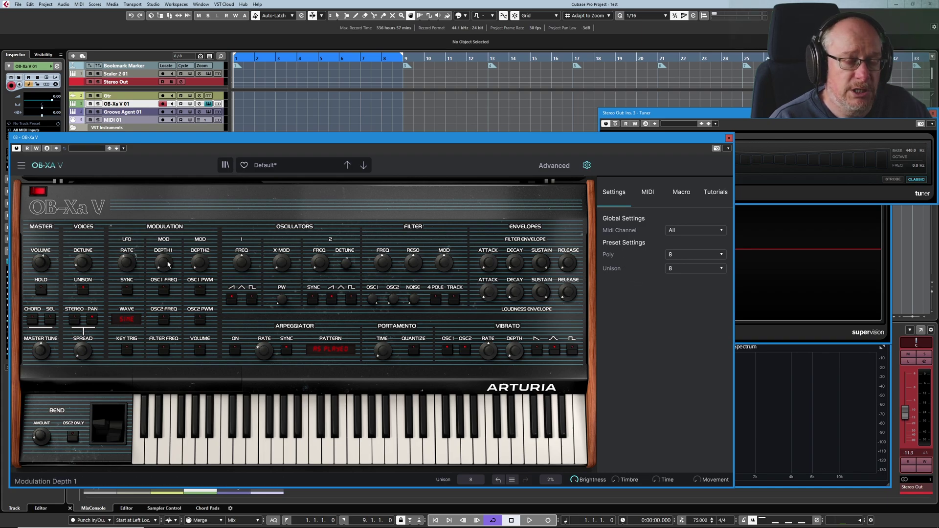
mouse_move(377, 360)
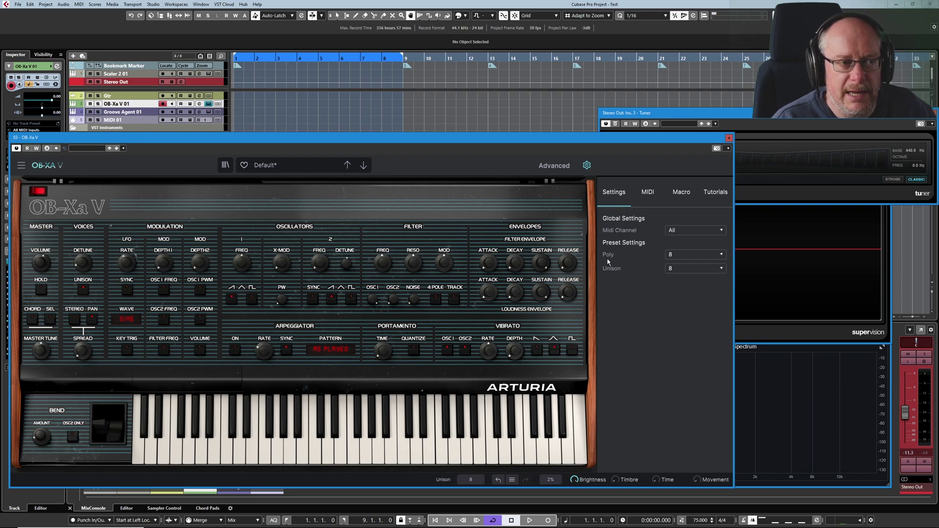
click(675, 255)
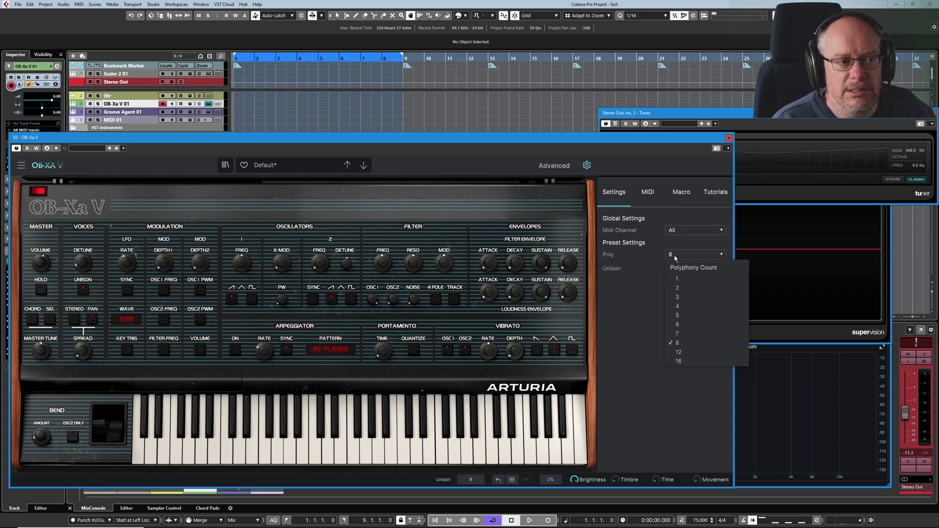
click(622, 319)
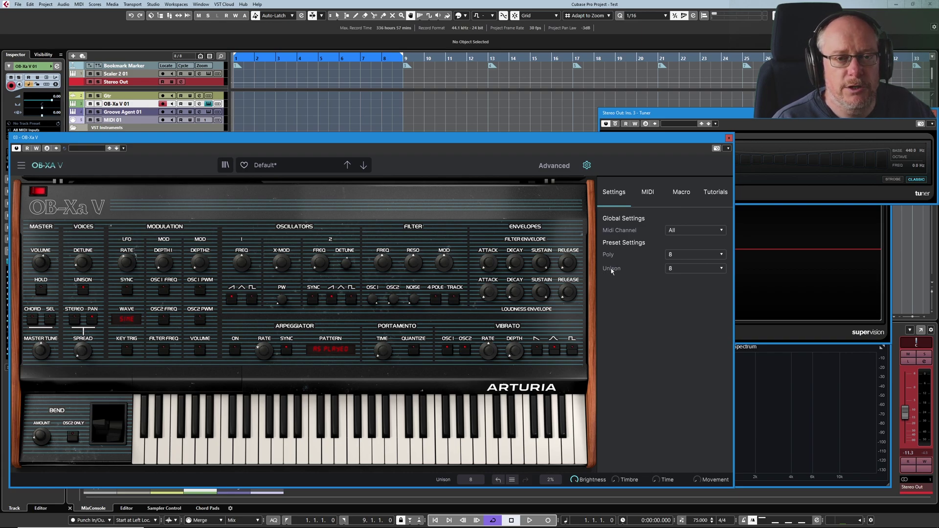
click(672, 270)
click(679, 321)
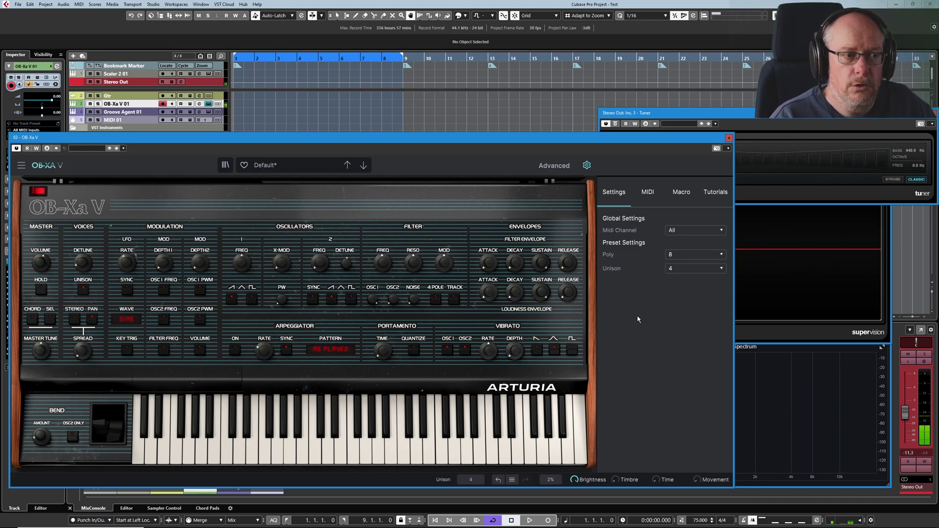
click(680, 255)
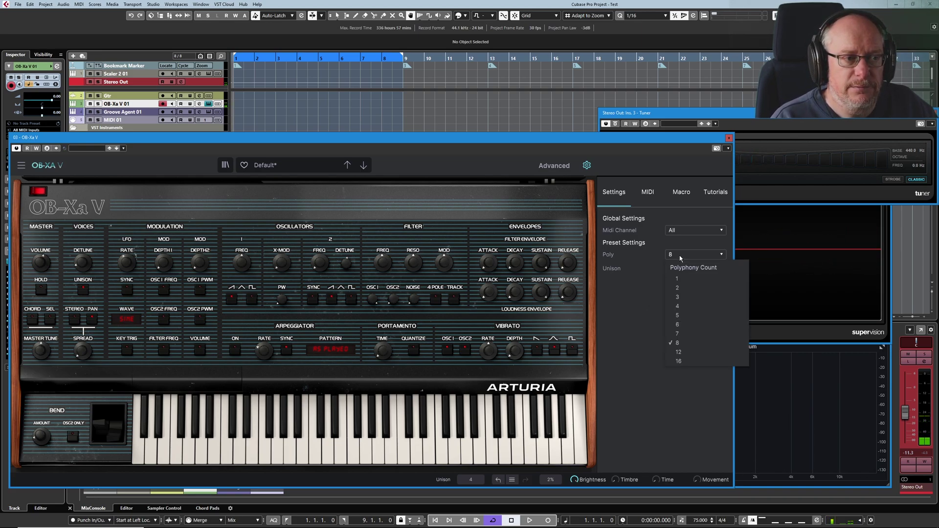
click(679, 362)
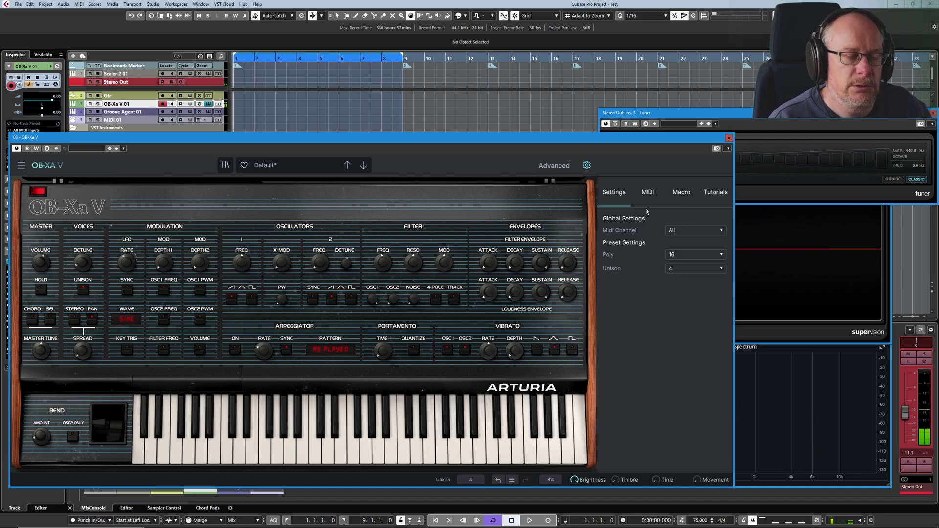
Set both the polyphony and the Unison voice count to 8, and close the synth settings
click(685, 255)
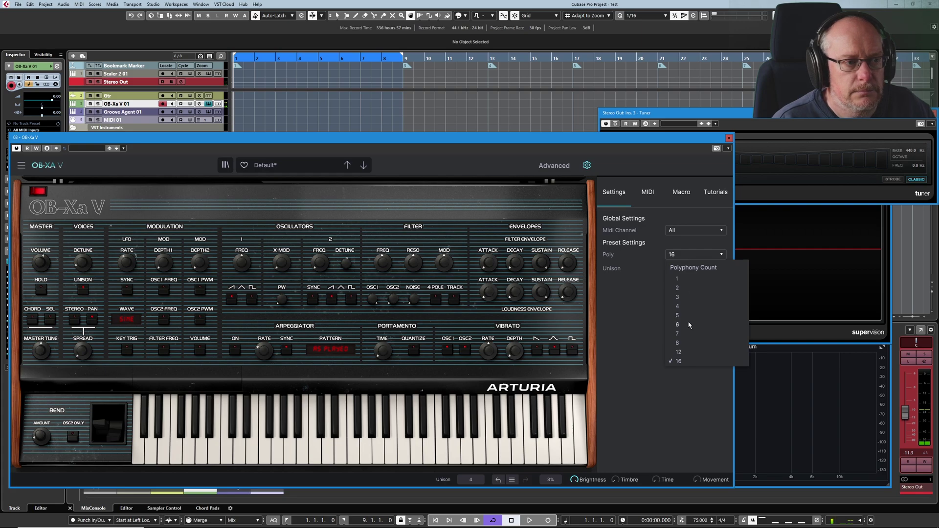
click(682, 343)
click(678, 268)
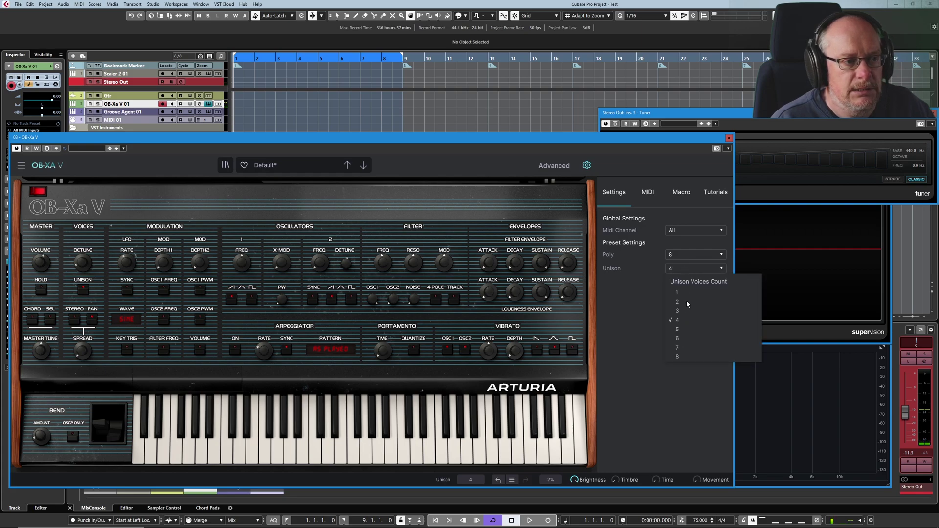
click(678, 357)
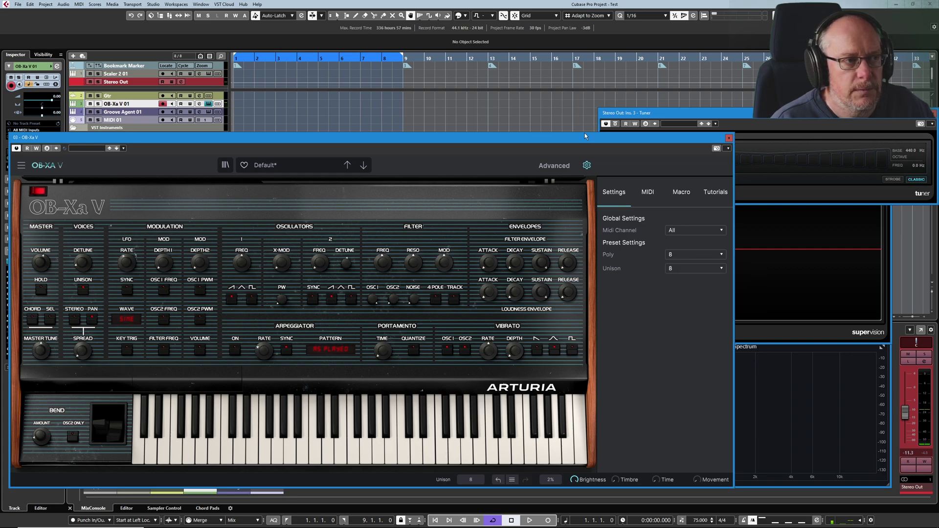
click(587, 167)
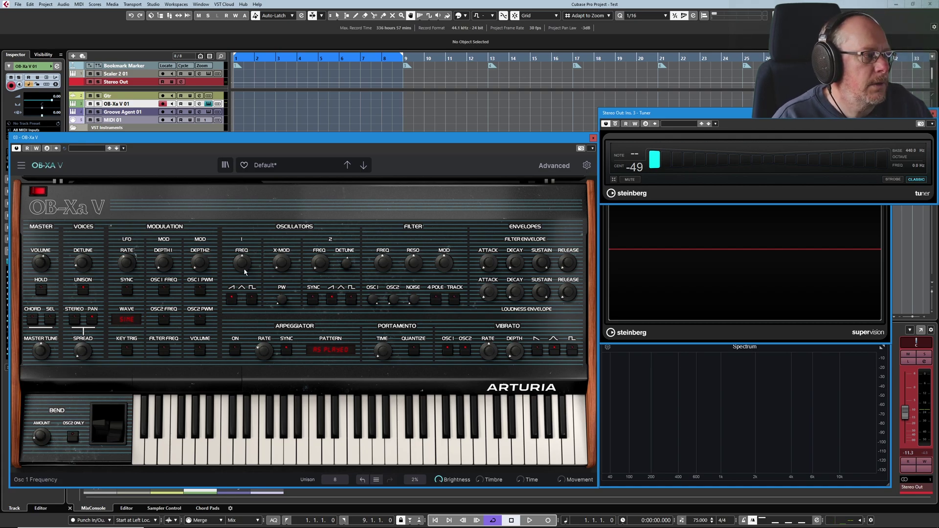
Turn Unison off, use the Pan stereo mode, and raise the Voices Spread to 1.00
click(92, 316)
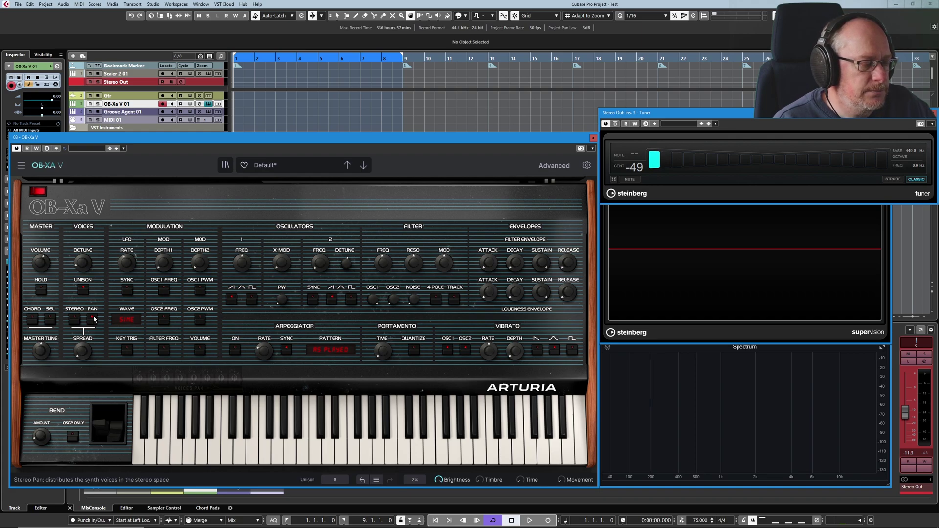
mouse_move(81, 353)
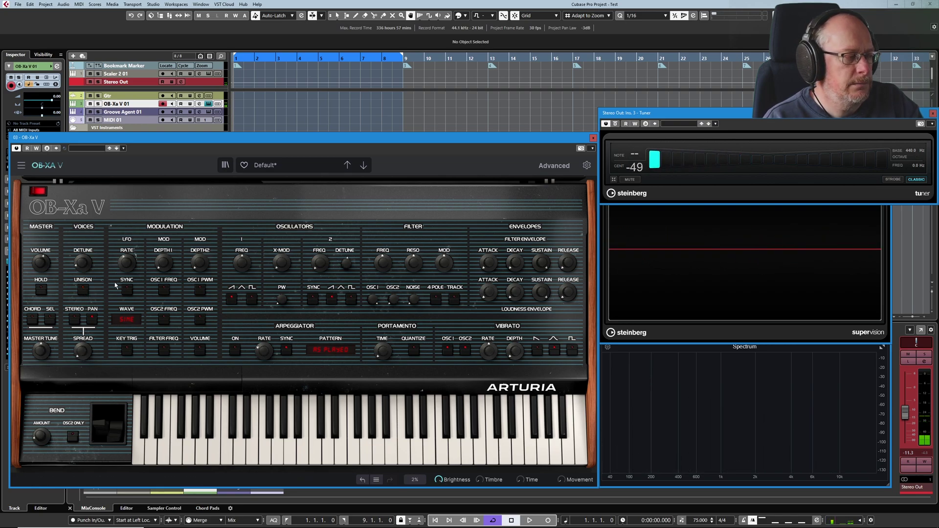
drag(82, 350, 83, 349)
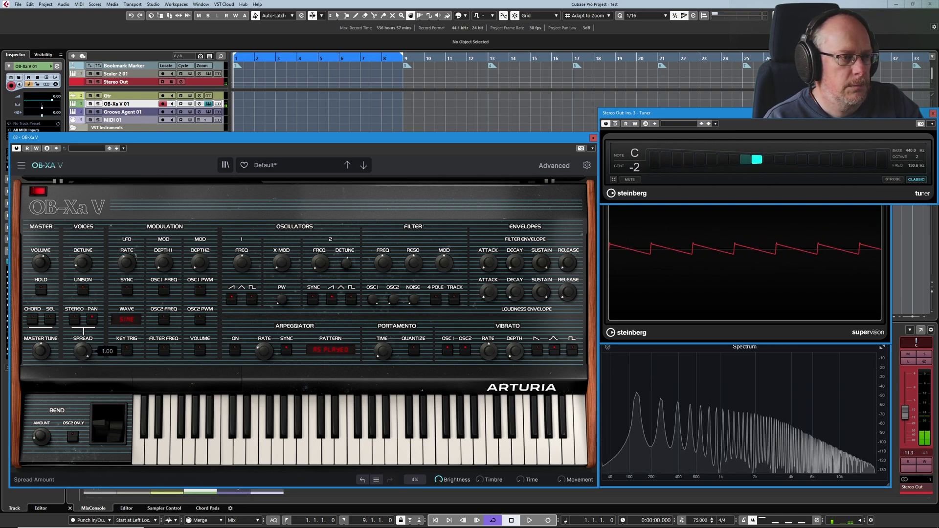
mouse_move(82, 350)
mouse_down()
mouse_move(83, 332)
mouse_move(82, 347)
mouse_up()
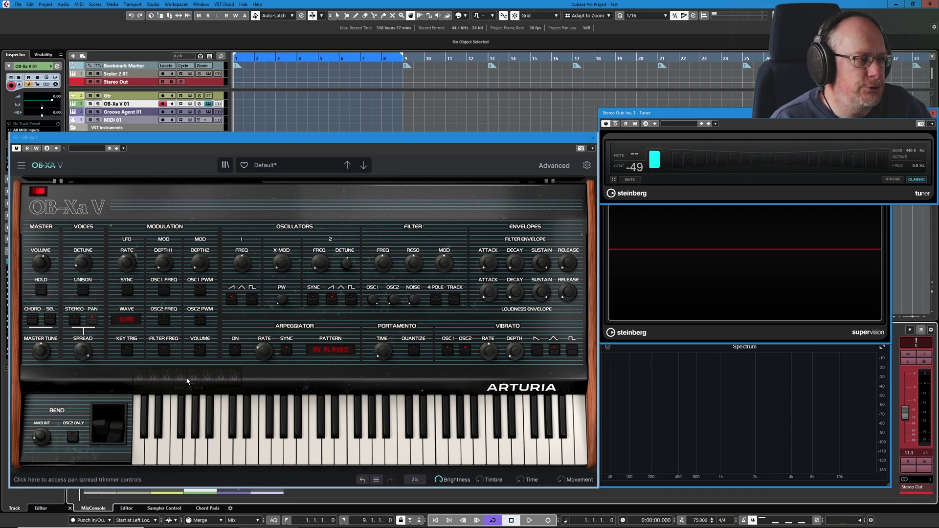
Open the individual voice pan trimmers and offset the first four voices, with Voice 1 at about 0.376
click(202, 381)
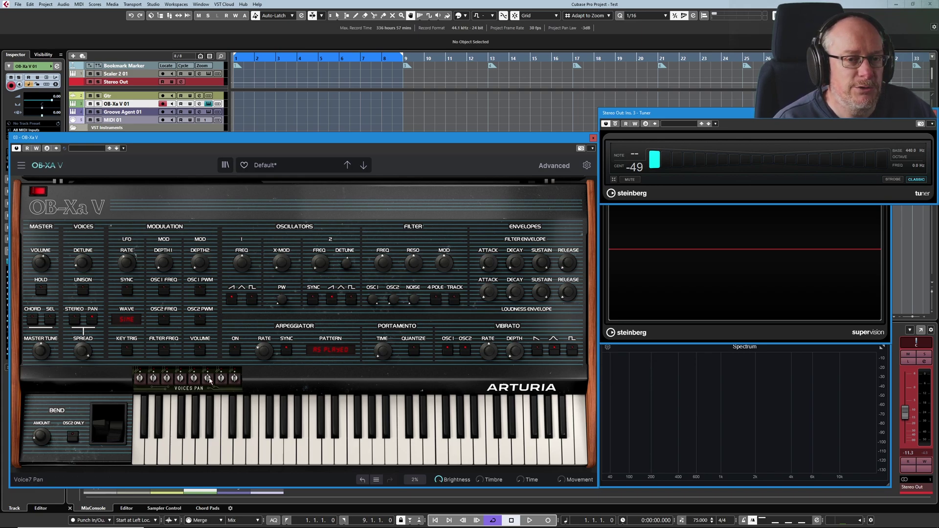
mouse_move(167, 379)
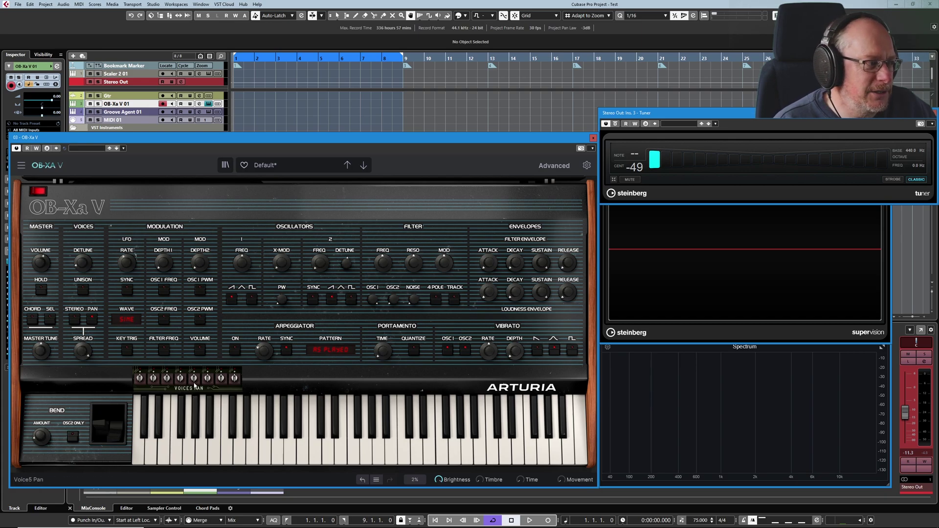
drag(143, 385, 181, 406)
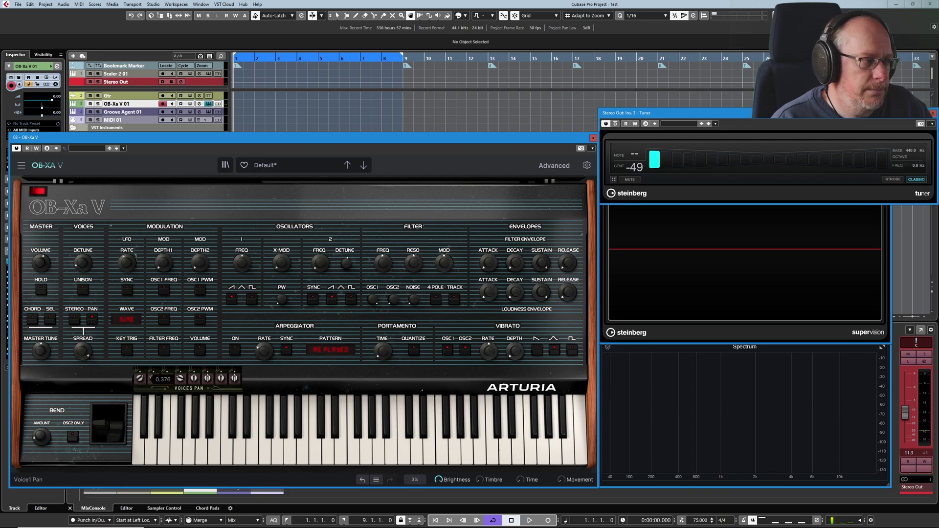
drag(154, 379, 180, 384)
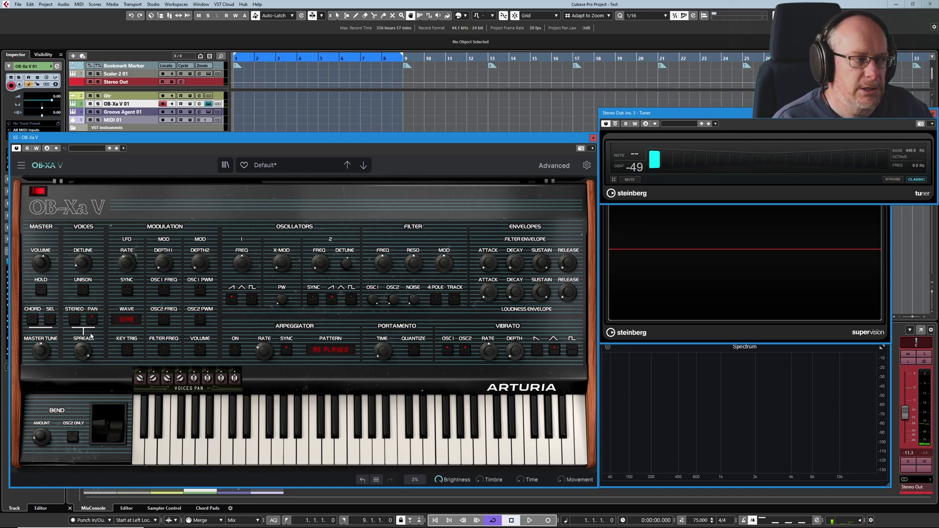
Sweep the Voices Spread down and set it to about 0.780
drag(80, 347, 80, 440)
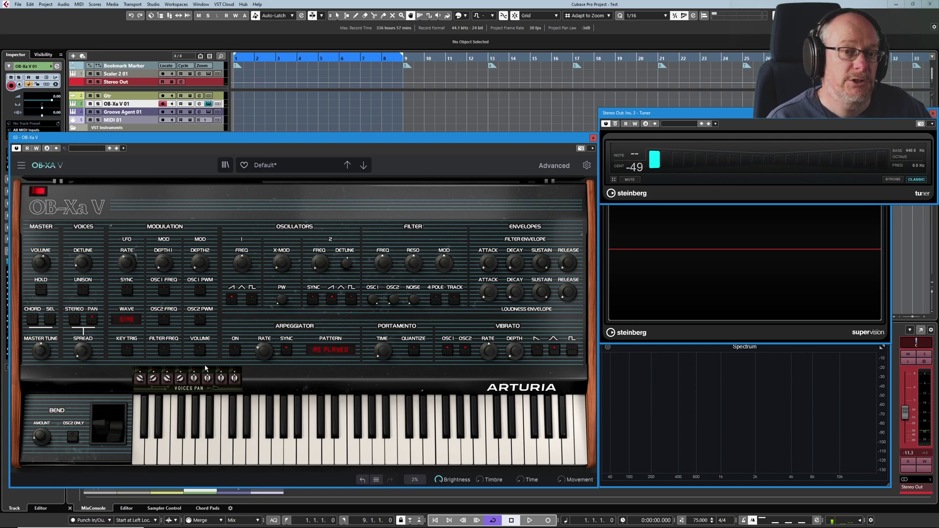
drag(82, 354, 83, 355)
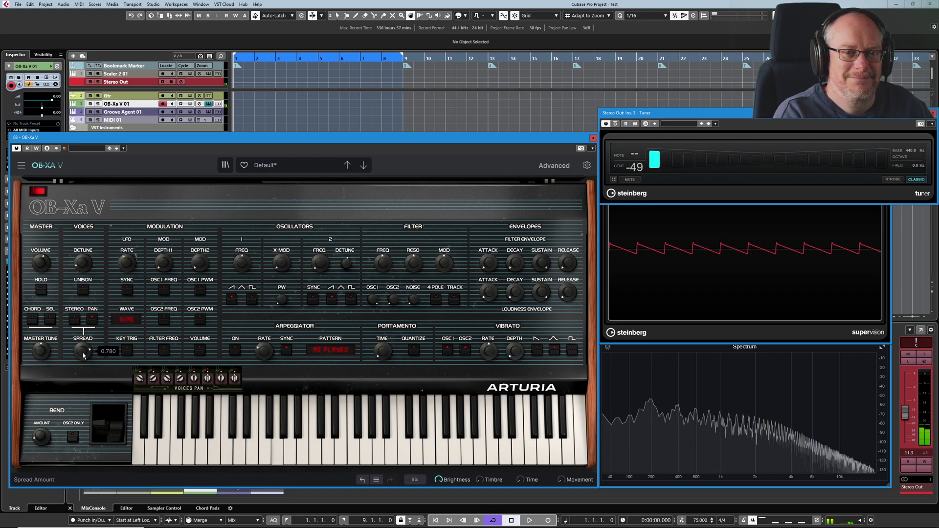
Switch the voices from Pan to Stereo mode and open the Stereo and Movement trimmers
click(91, 321)
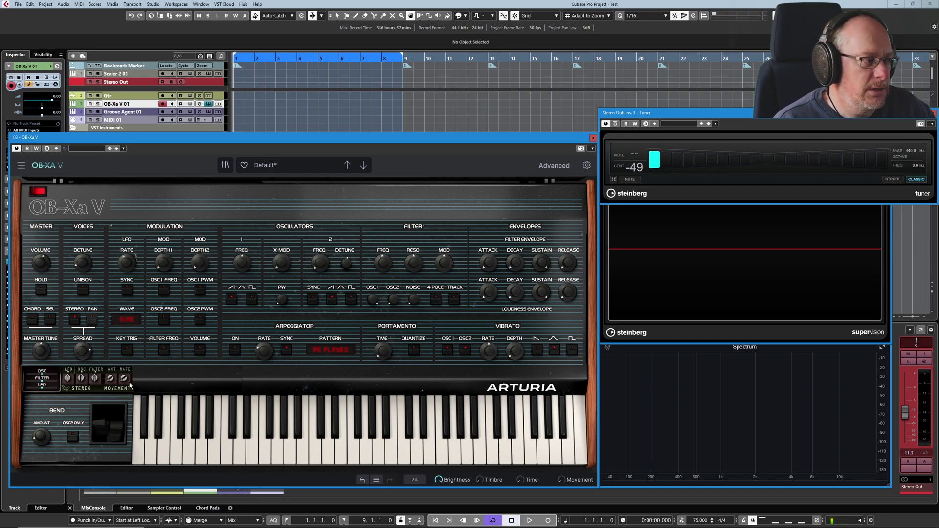
click(82, 391)
click(82, 391)
click(82, 392)
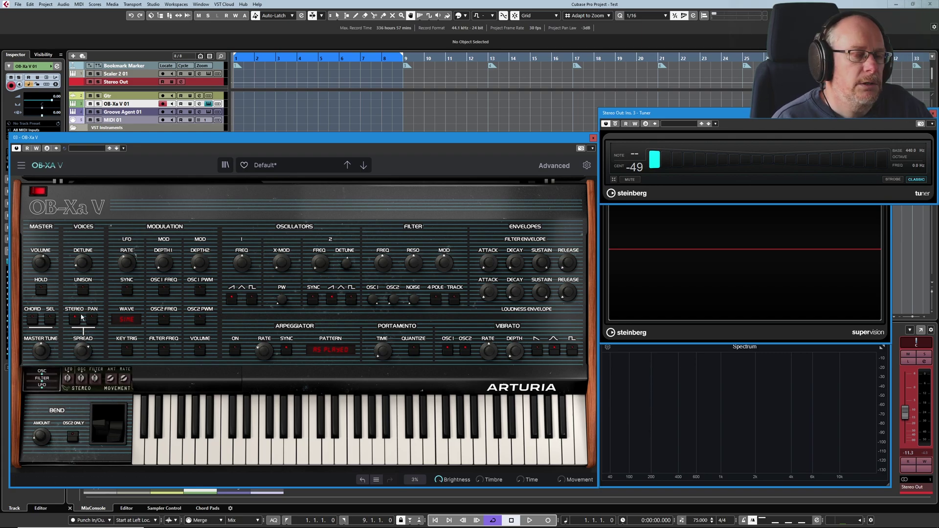
mouse_move(86, 354)
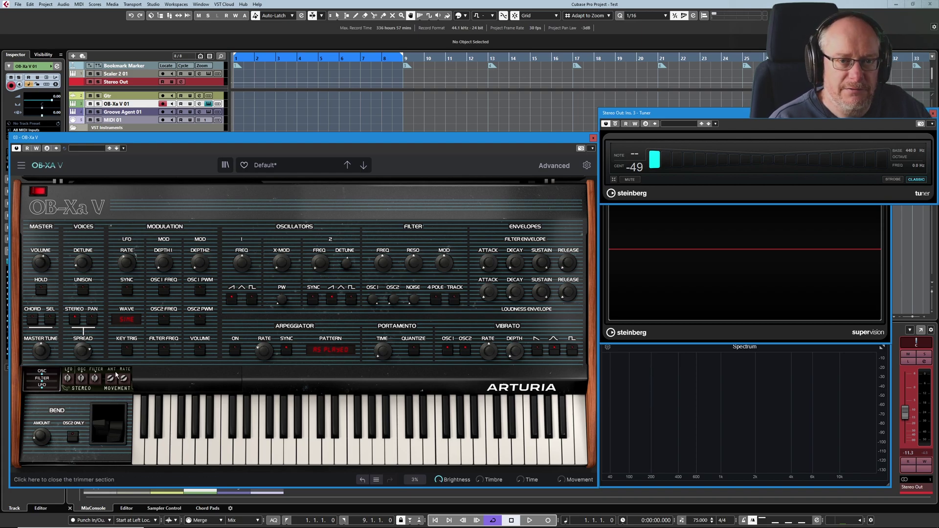
mouse_move(74, 387)
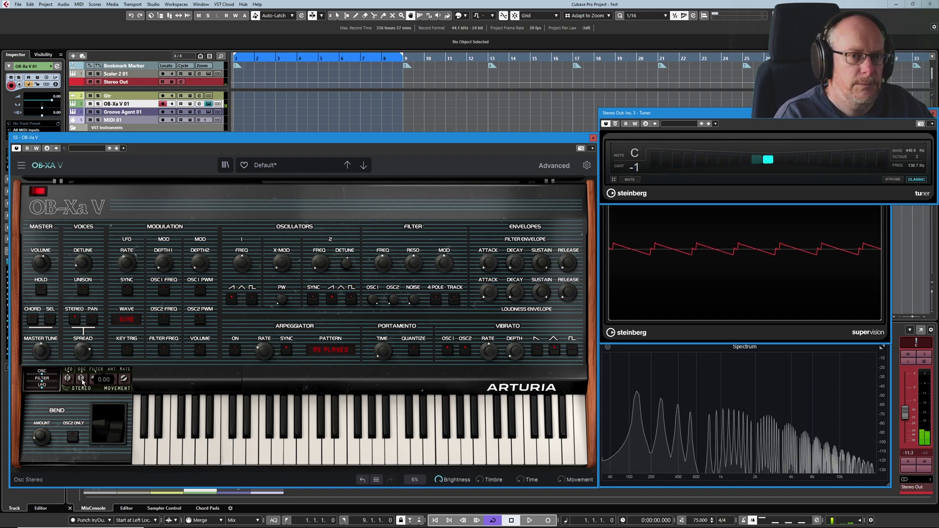
Set the Osc Stereo trimmer to 1.00 and raise the Filter Stereo trimmer
drag(82, 382, 82, 345)
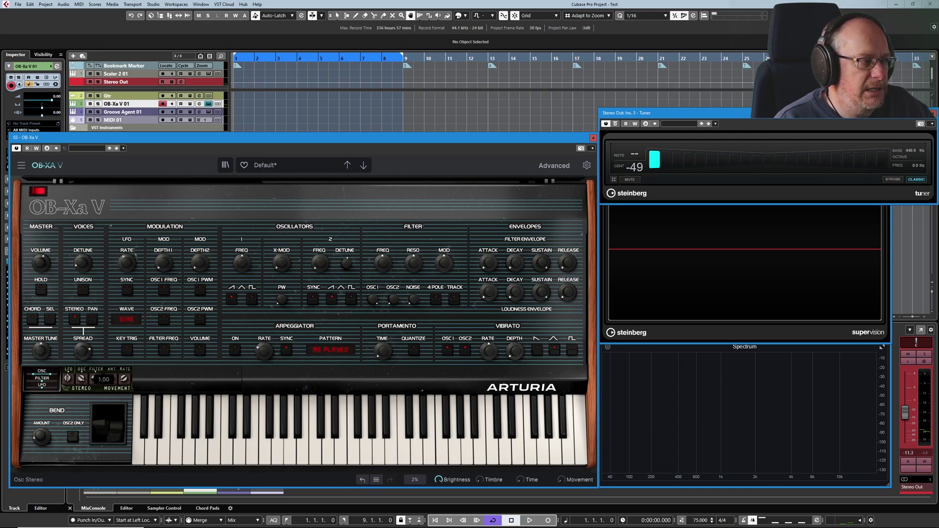
drag(81, 378, 81, 358)
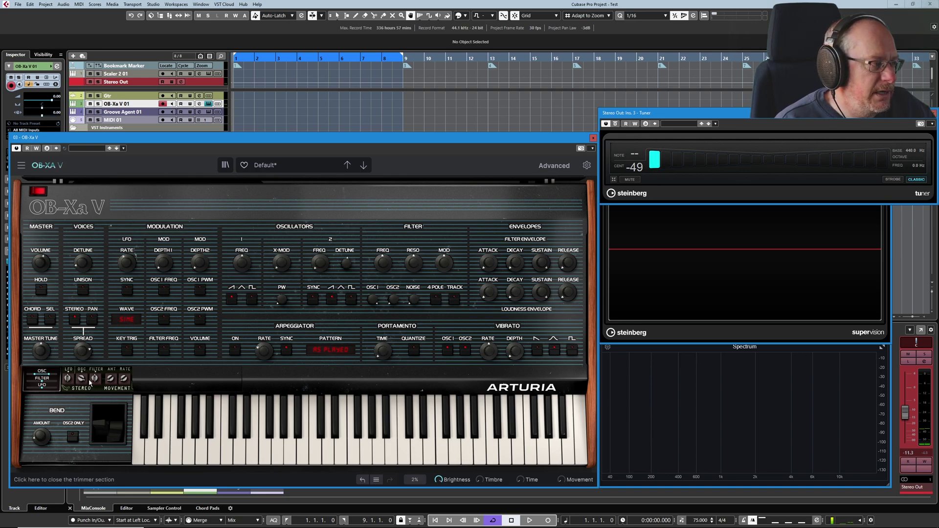
mouse_move(95, 380)
drag(94, 380, 94, 357)
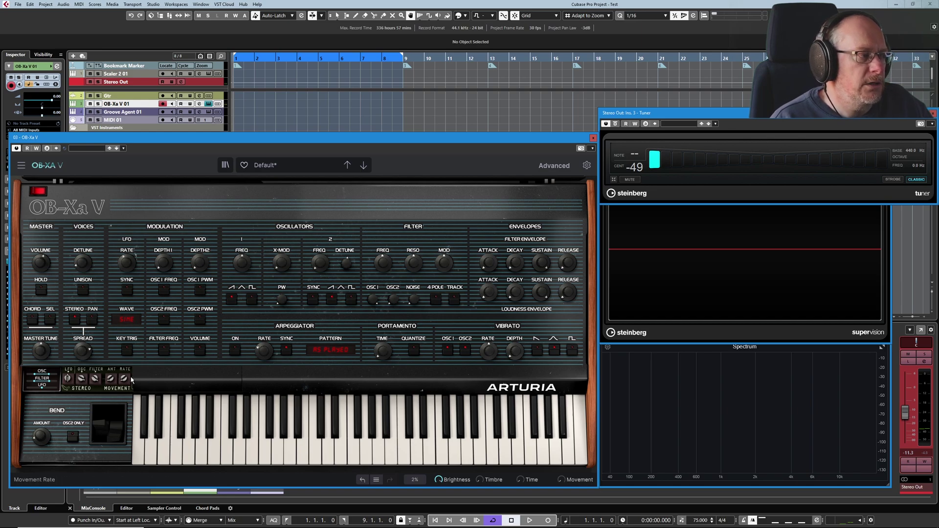
Adjust the Movement Rate trimmer and readjust the Osc Stereo trimmer
mouse_move(131, 379)
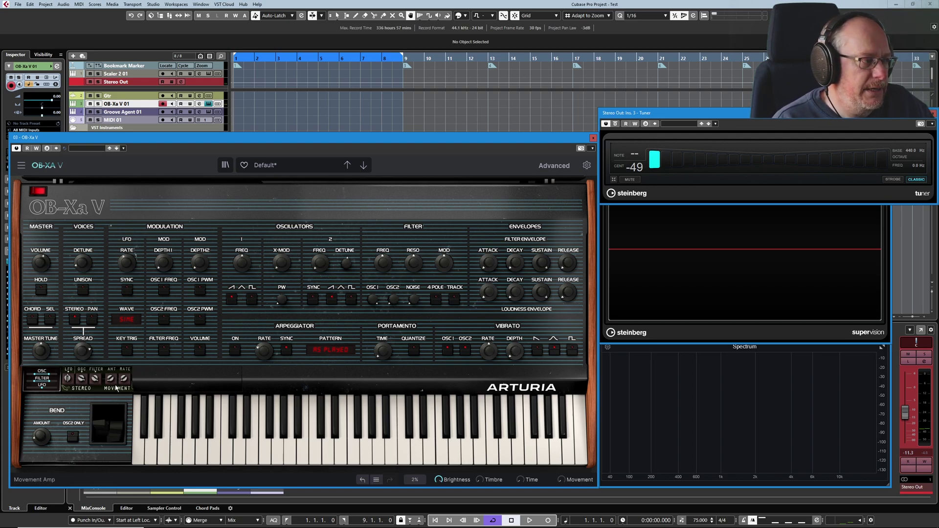
drag(124, 379, 111, 363)
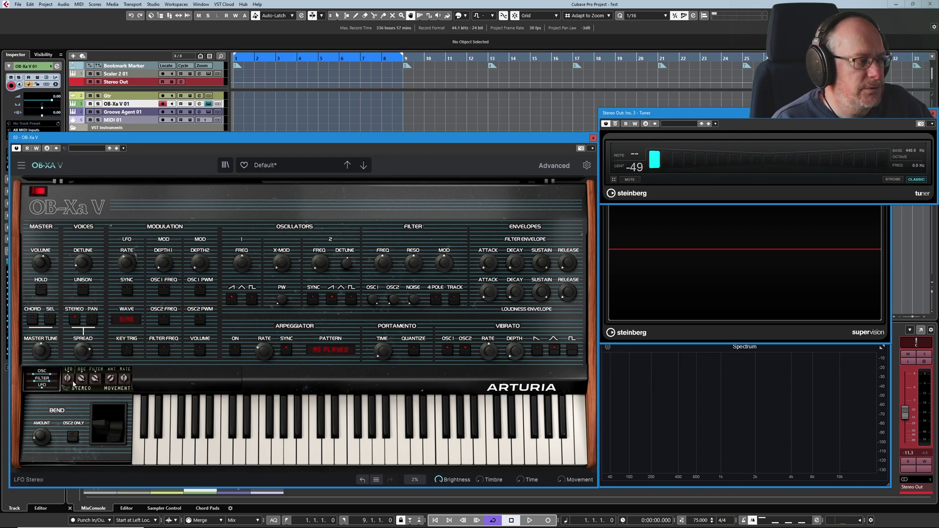
drag(81, 379, 95, 370)
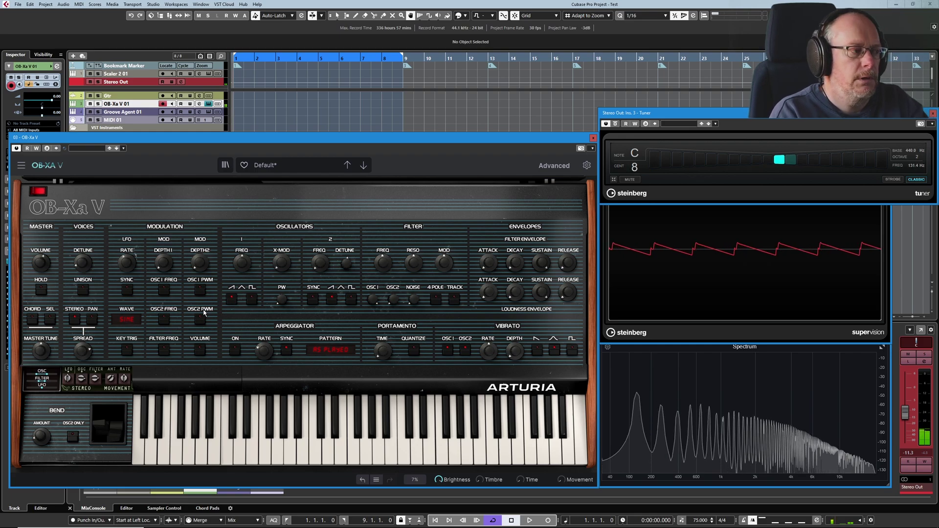
Raise the LFO Stereo trimmer to about 77.8°
mouse_move(89, 352)
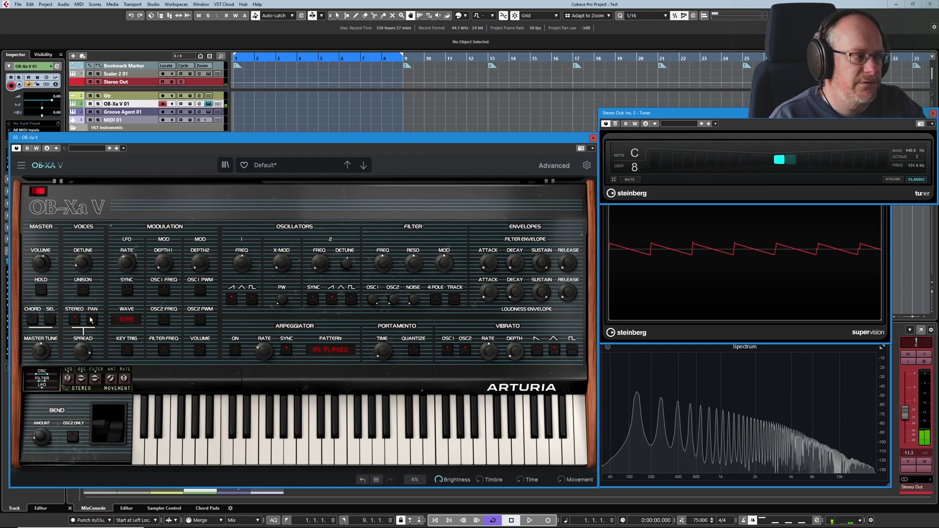
mouse_move(112, 379)
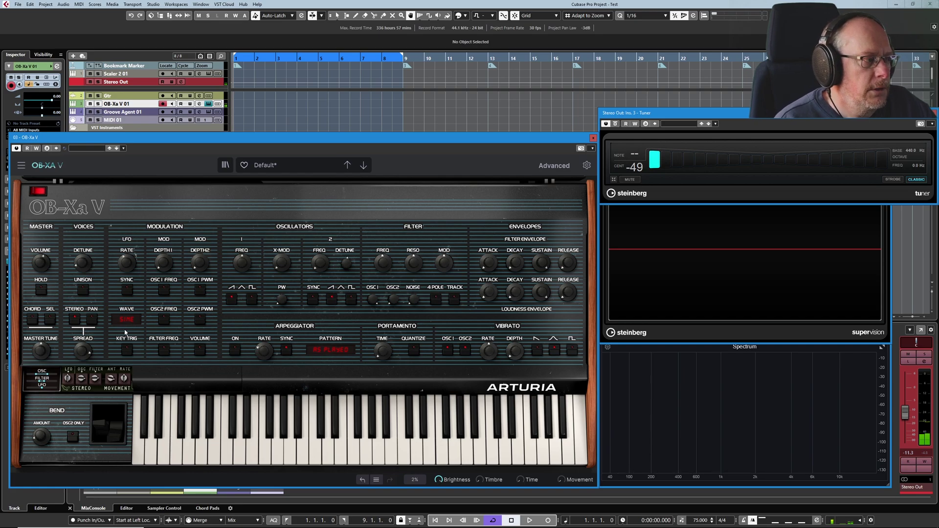
mouse_move(69, 381)
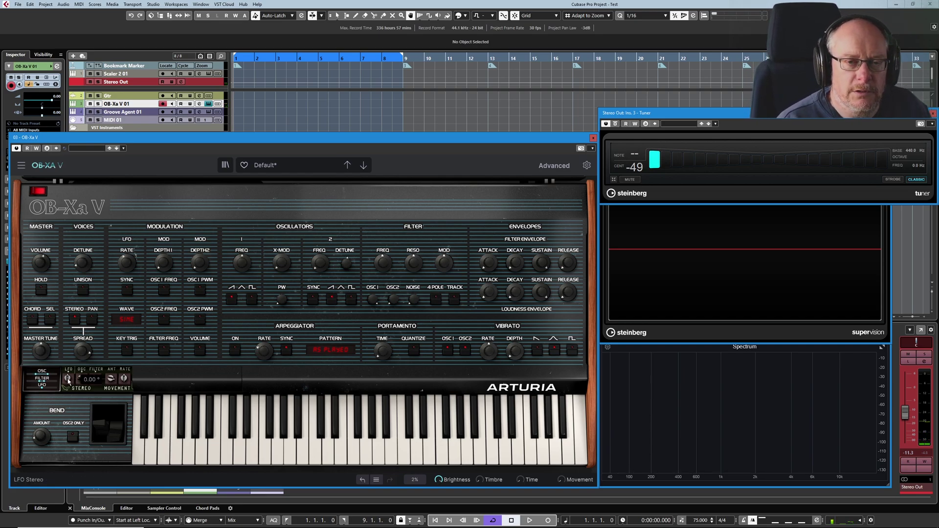
drag(68, 380, 69, 362)
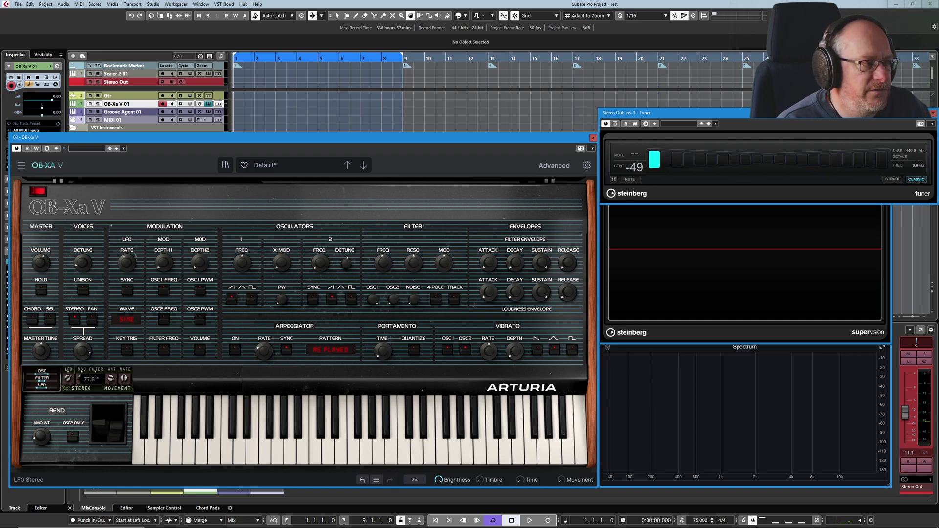
drag(68, 362, 69, 362)
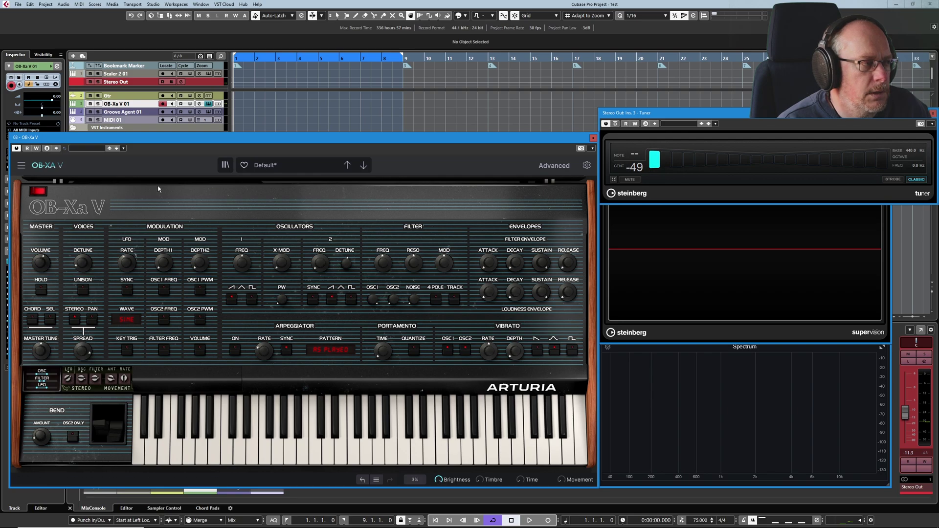
Turn on LFO modulation of the filter frequency and readjust the Osc Stereo trimmer
mouse_move(126, 262)
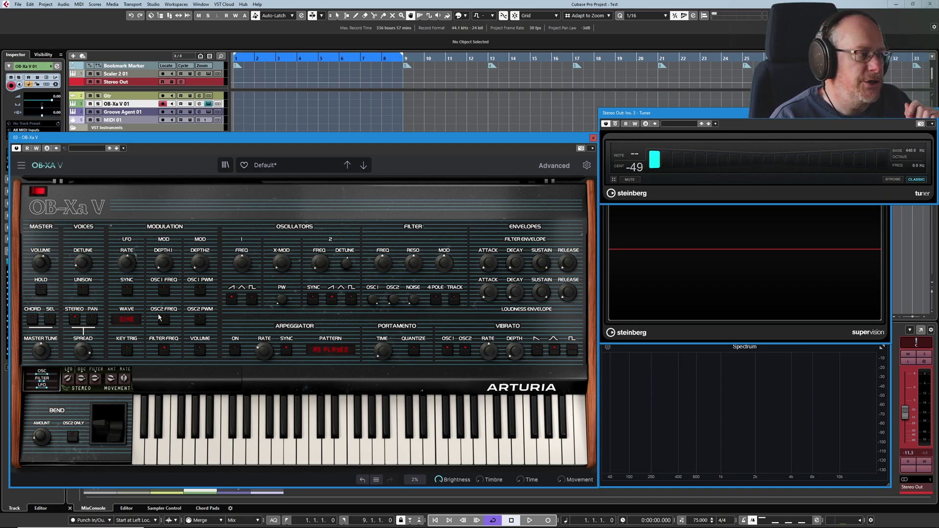
drag(81, 378, 69, 373)
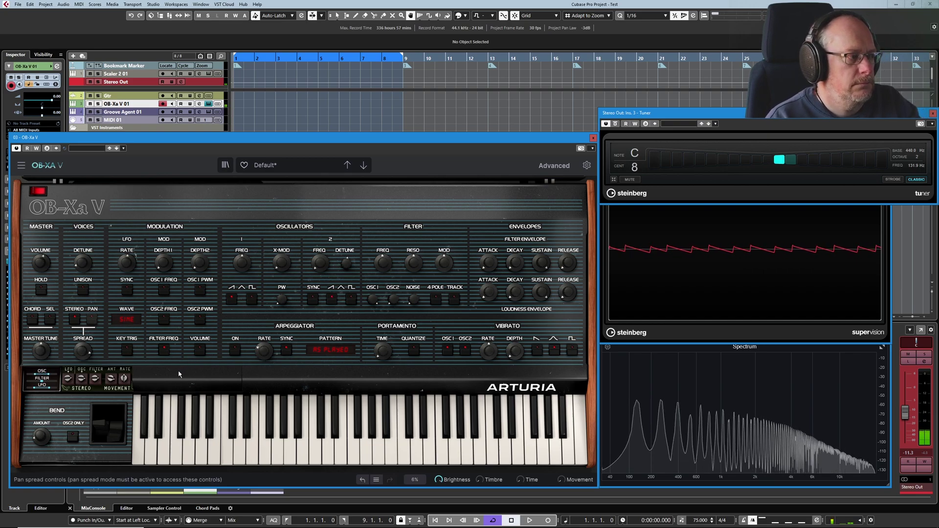
mouse_move(124, 378)
mouse_move(81, 379)
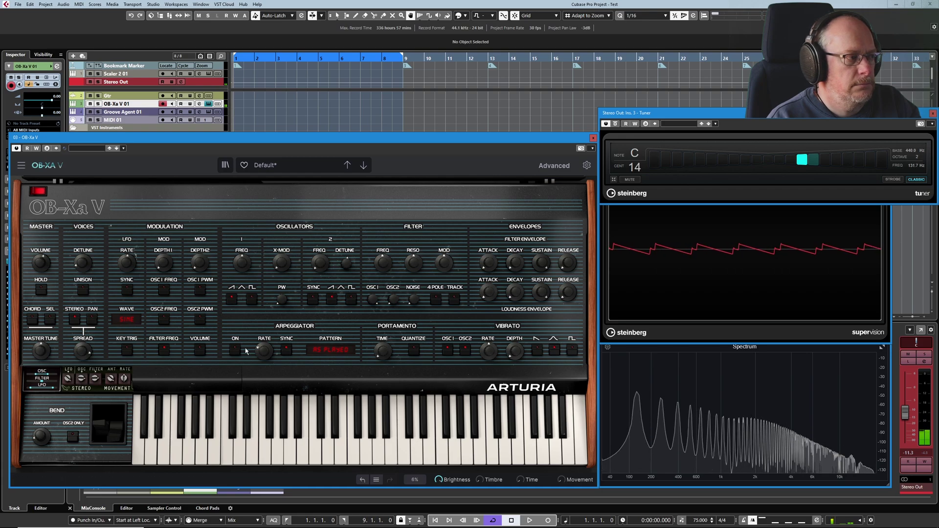
Adjust the Filter Stereo trimmer and set the filter resonance to about 0.584
mouse_move(379, 264)
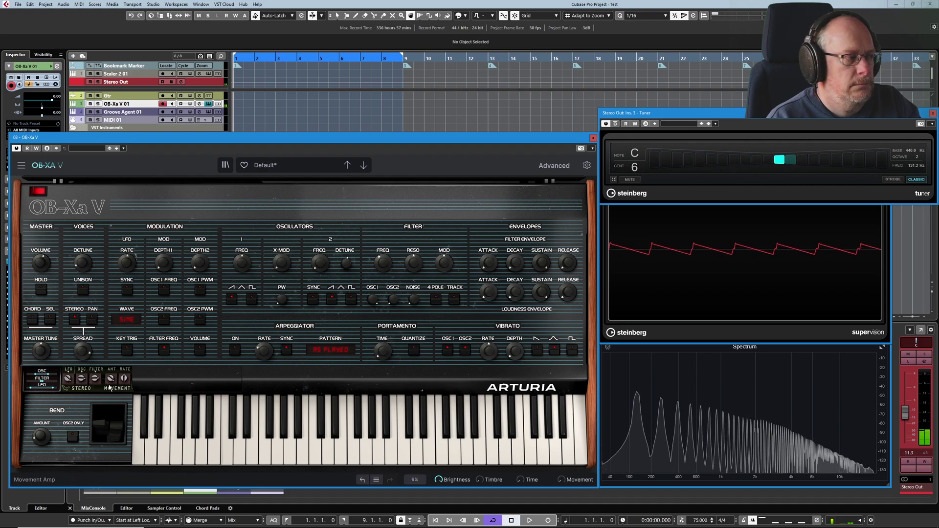
drag(94, 379, 94, 364)
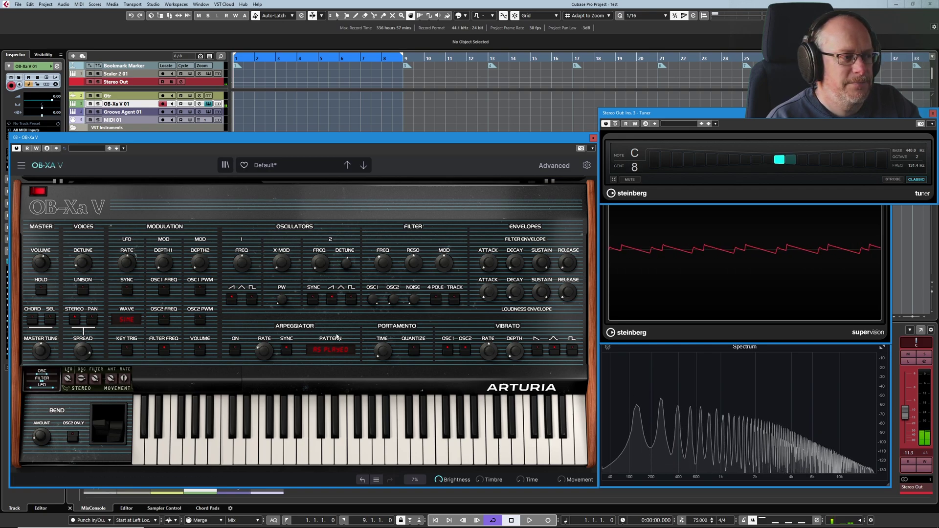
mouse_move(413, 263)
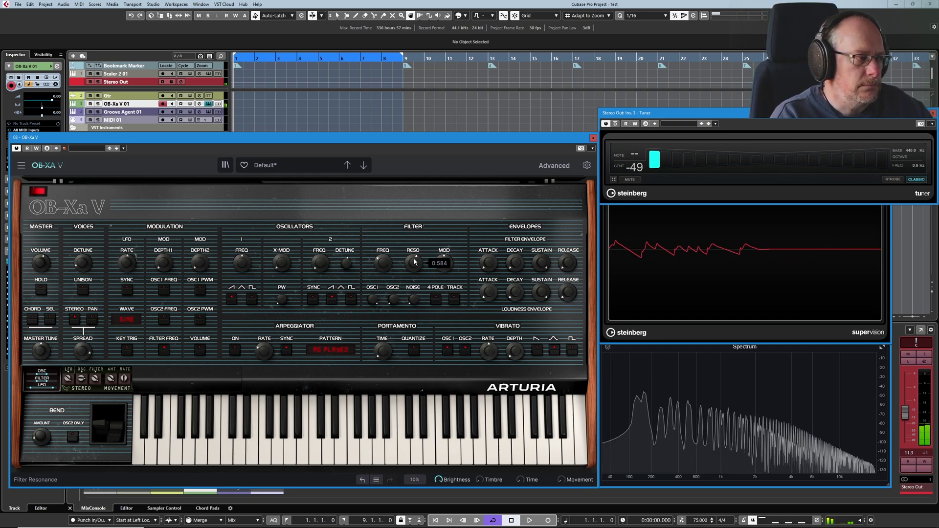
mouse_move(115, 378)
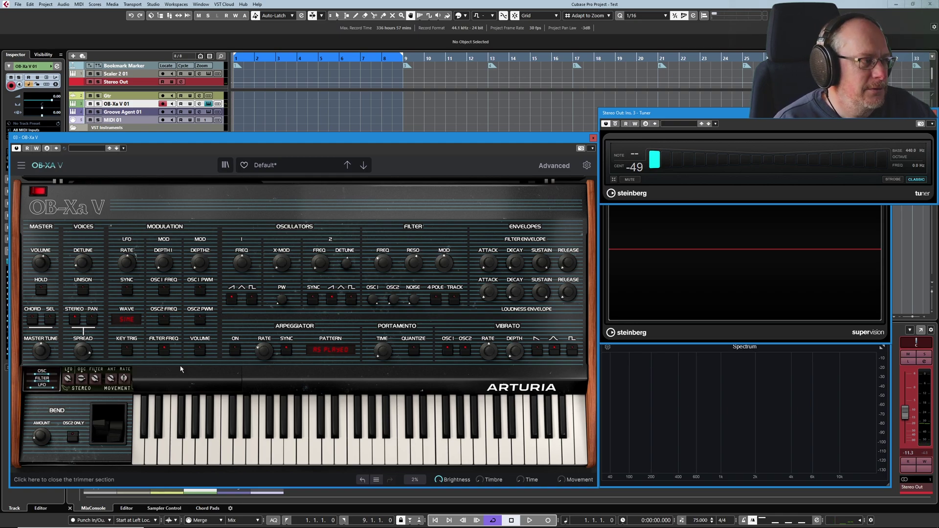
Turn Unison on and adjust the pitch-bend range
click(82, 291)
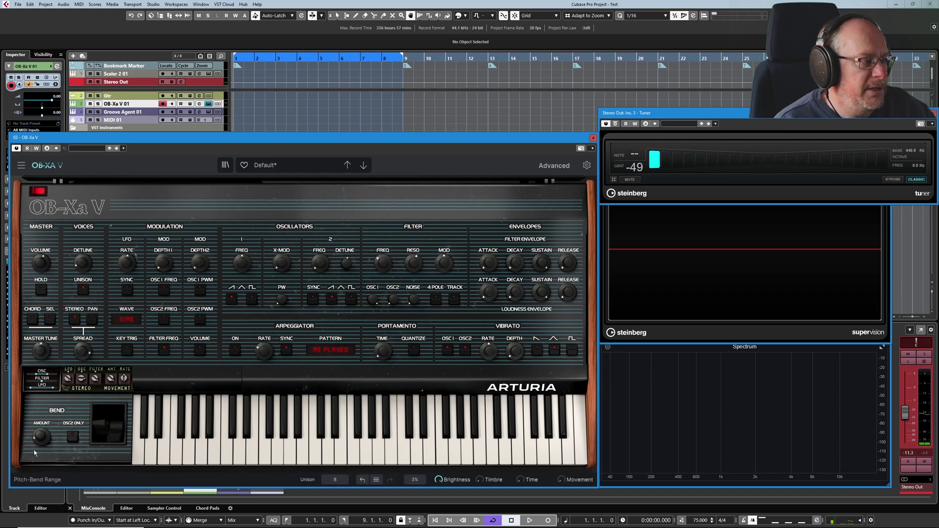
mouse_move(44, 440)
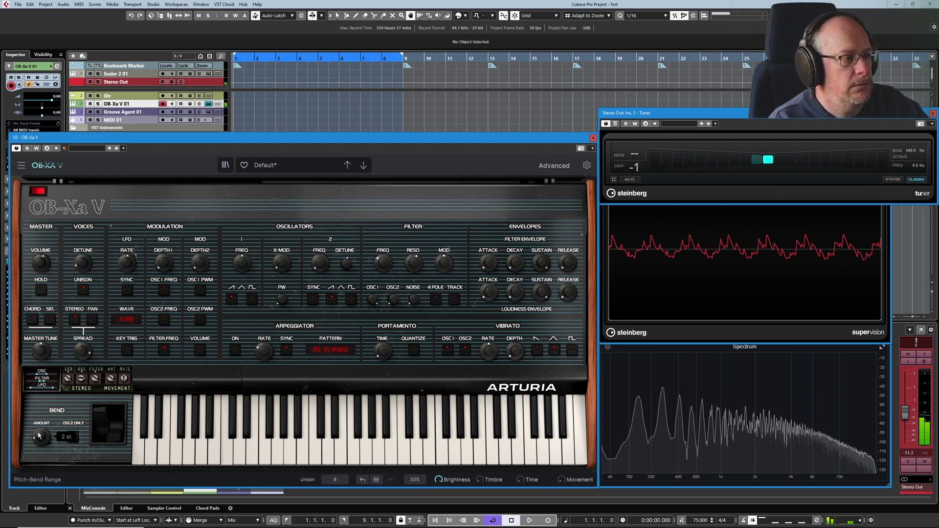
drag(40, 435, 39, 425)
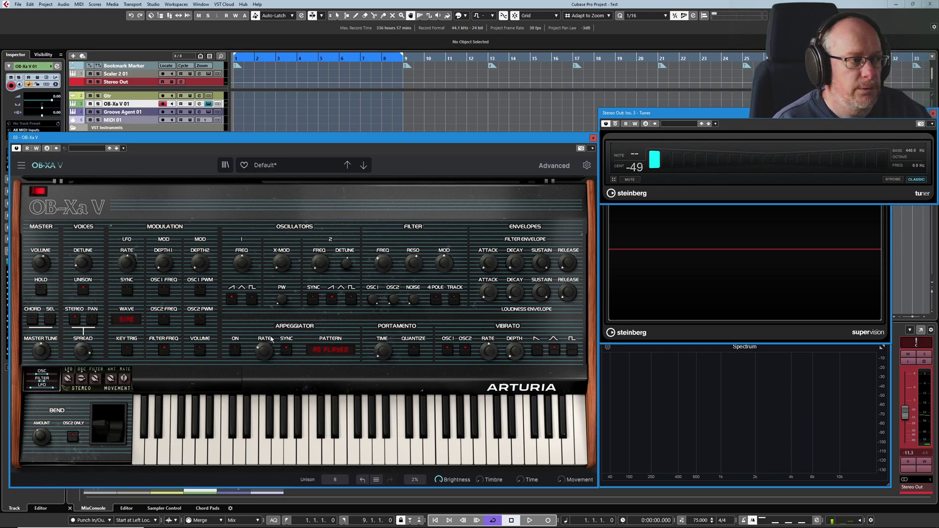
Open the advanced section with the Modulations functions and the modulation matrix
mouse_move(394, 301)
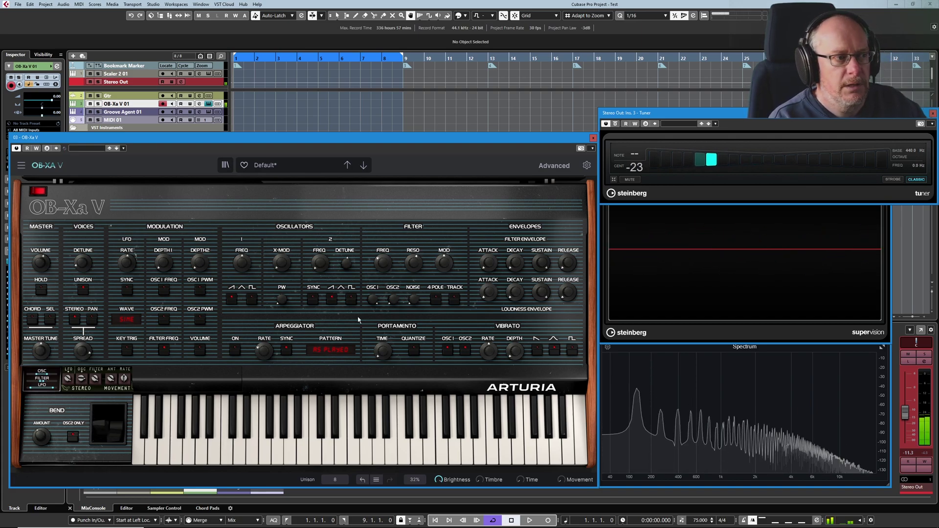
scroll(398, 300, up, 7)
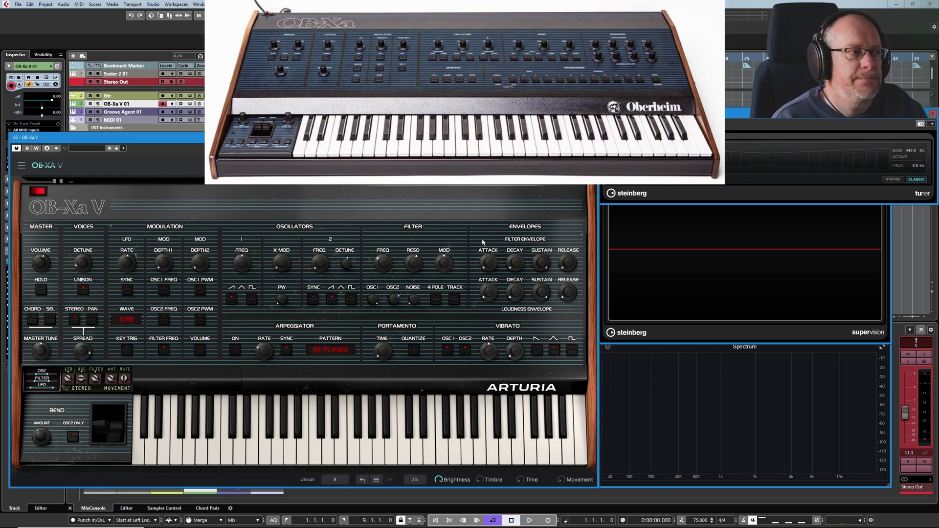
click(316, 216)
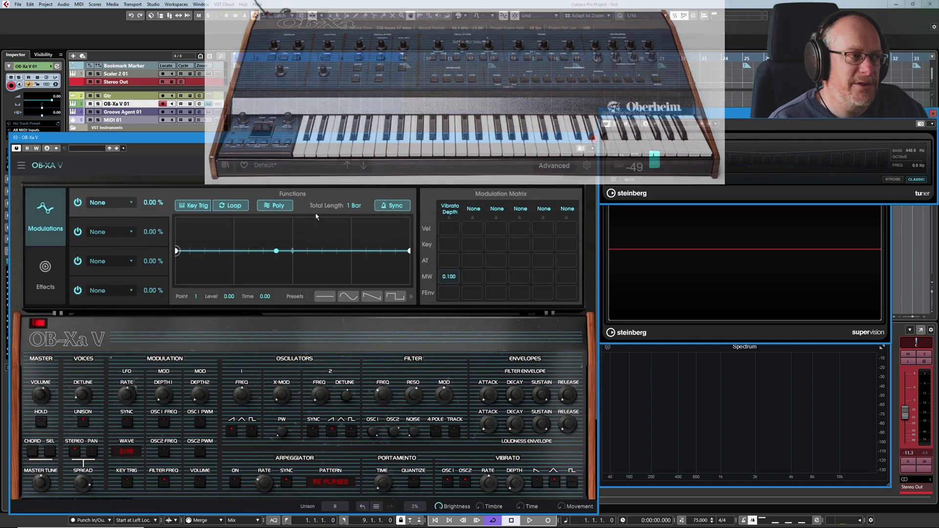